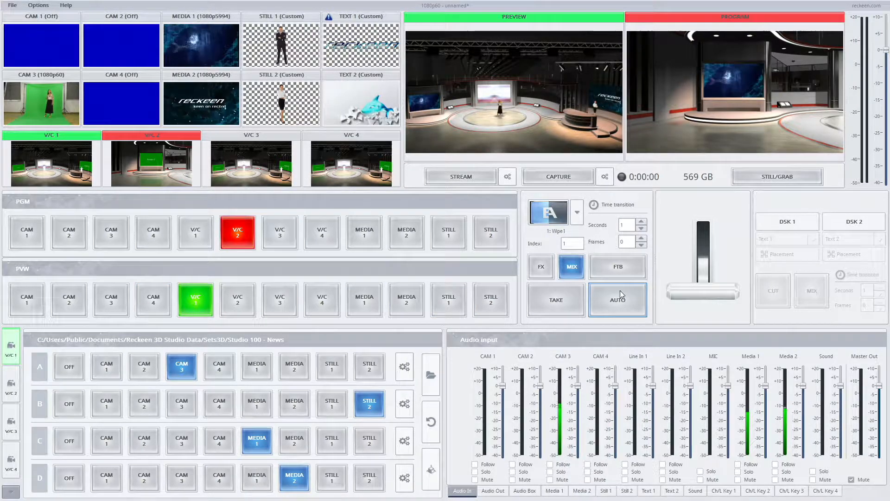
Run an automatic mix transition to put V/C 1 on program
double_click(625, 225)
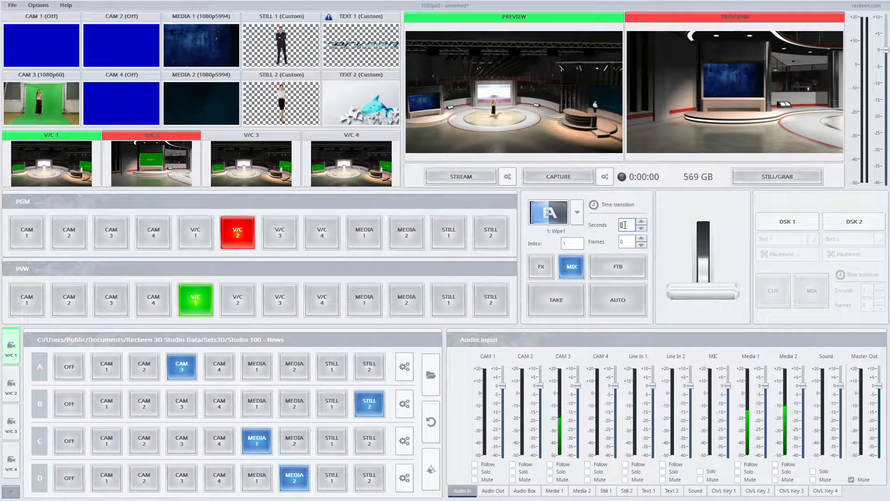
click(627, 300)
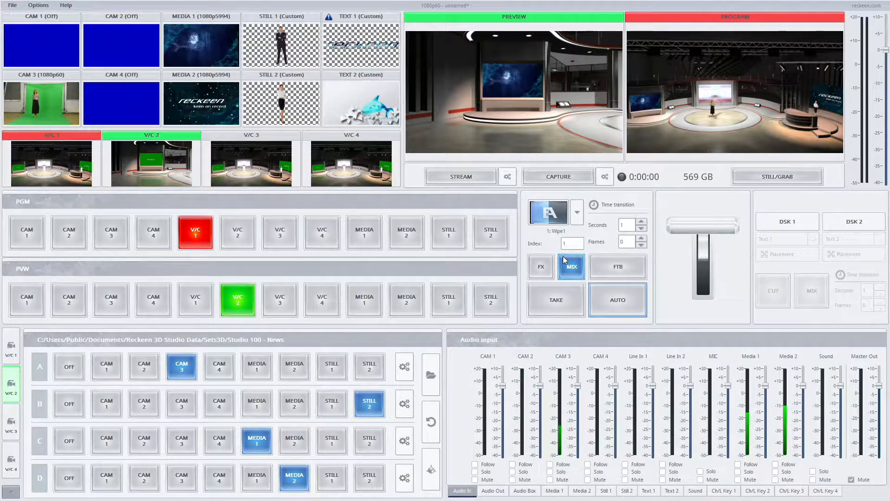
Switch the transition mode to FX and show the Wipes group in the effect selector
click(545, 264)
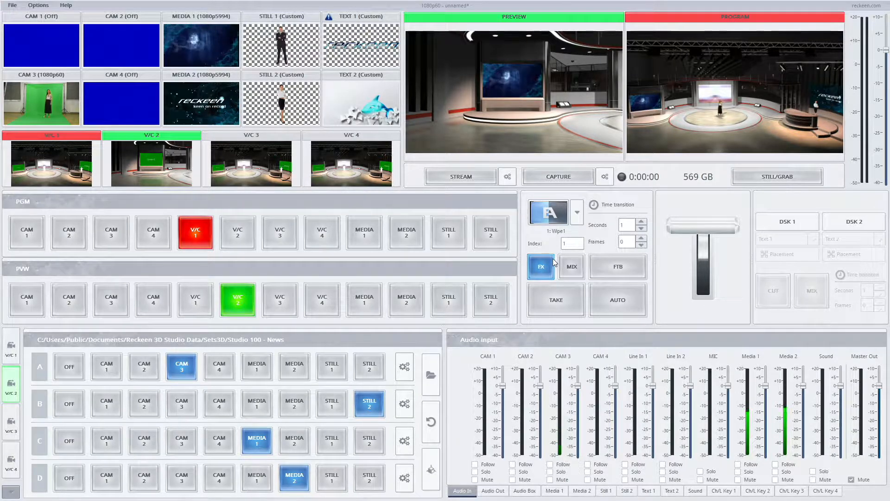
click(578, 214)
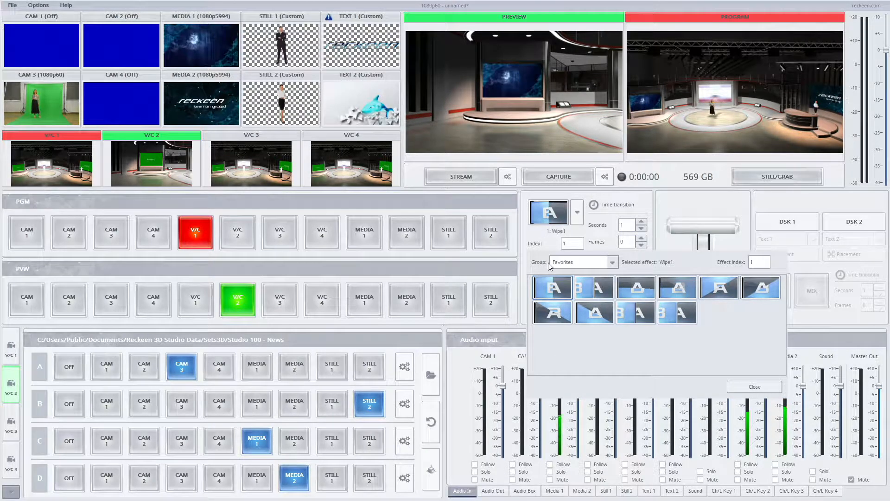
click(608, 263)
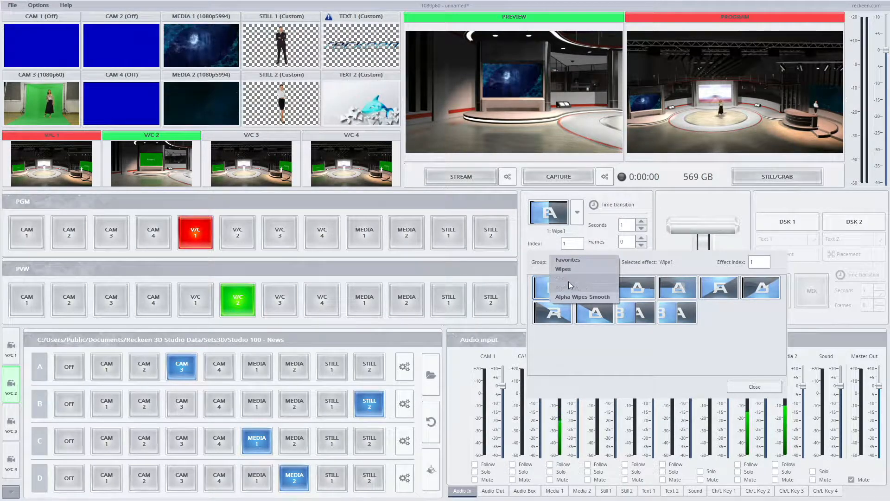
click(636, 273)
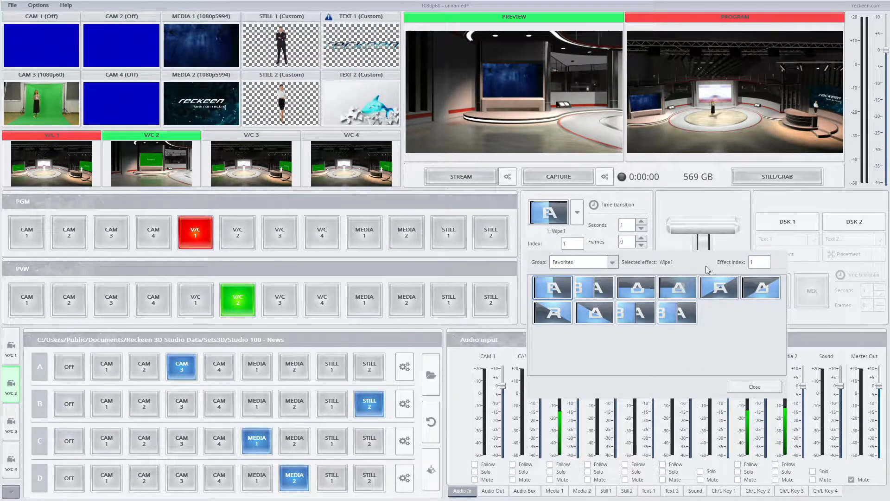
click(577, 263)
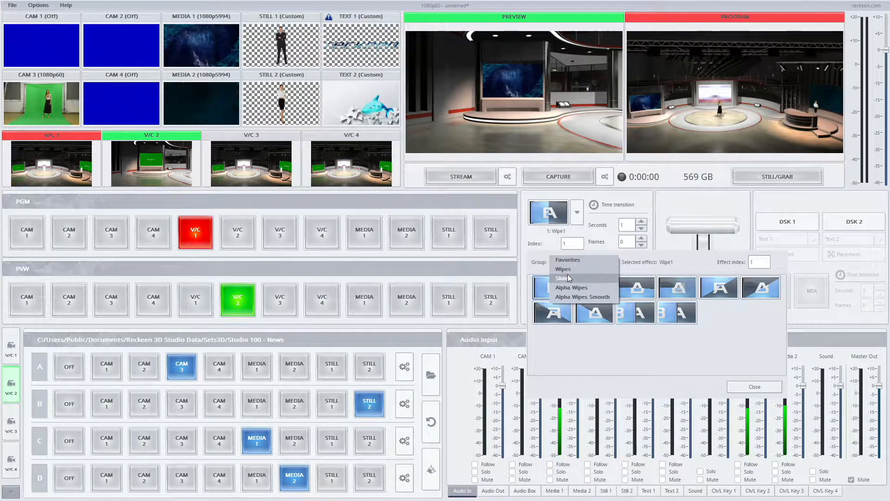
click(569, 271)
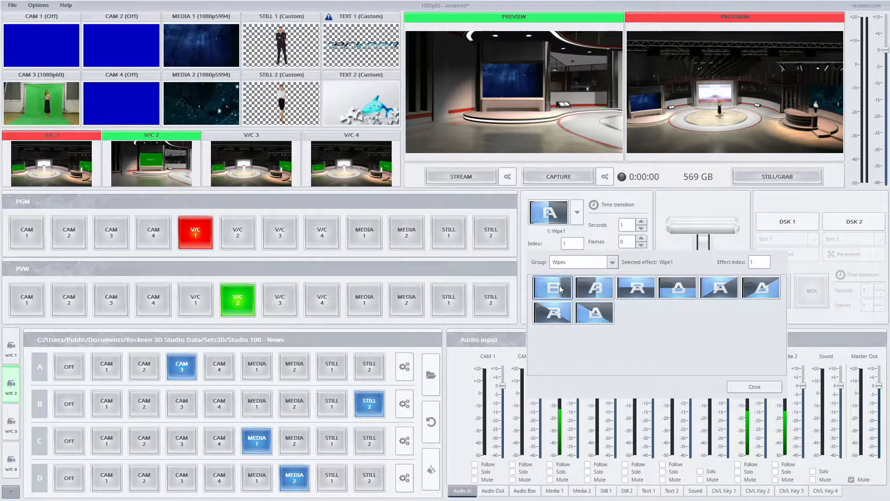
Try the Wipe2 to Wipe6 effects one after another and return to Wipe1 as the selected transition
click(594, 289)
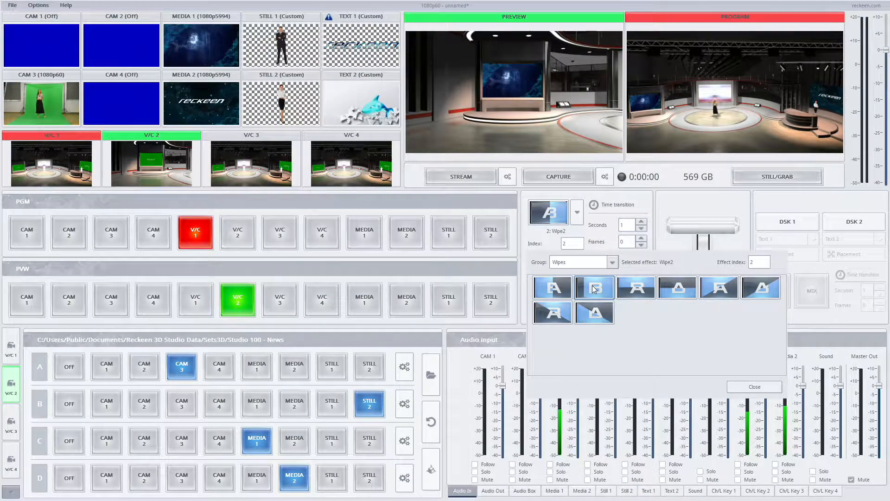
click(638, 288)
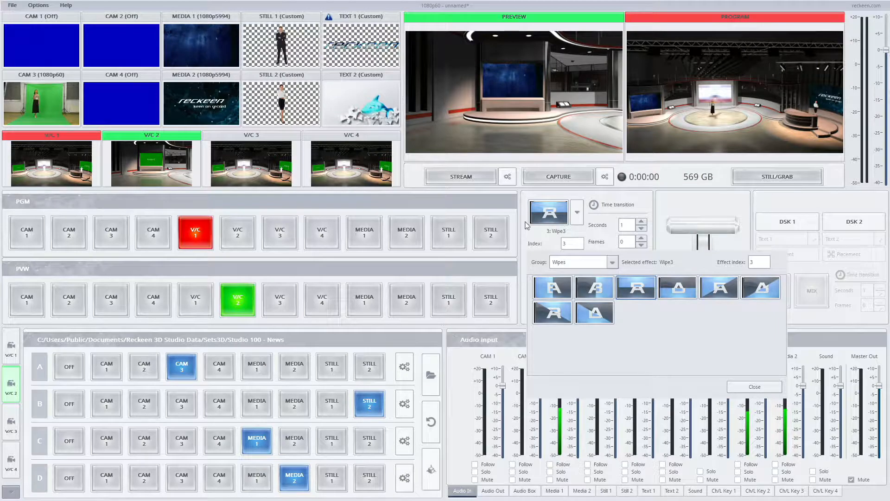
click(670, 279)
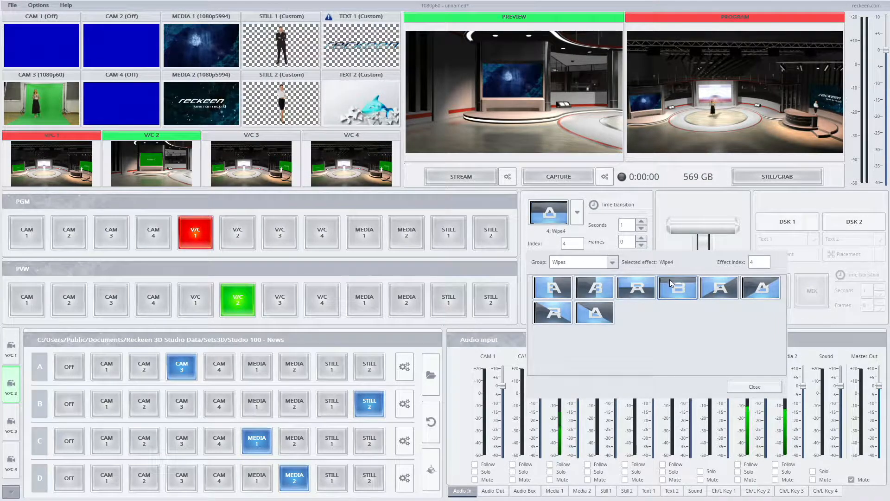
click(710, 284)
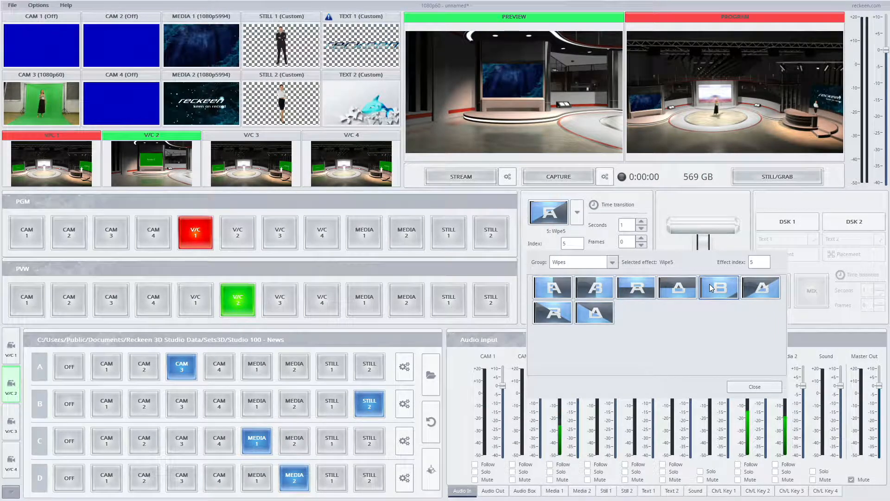
click(755, 283)
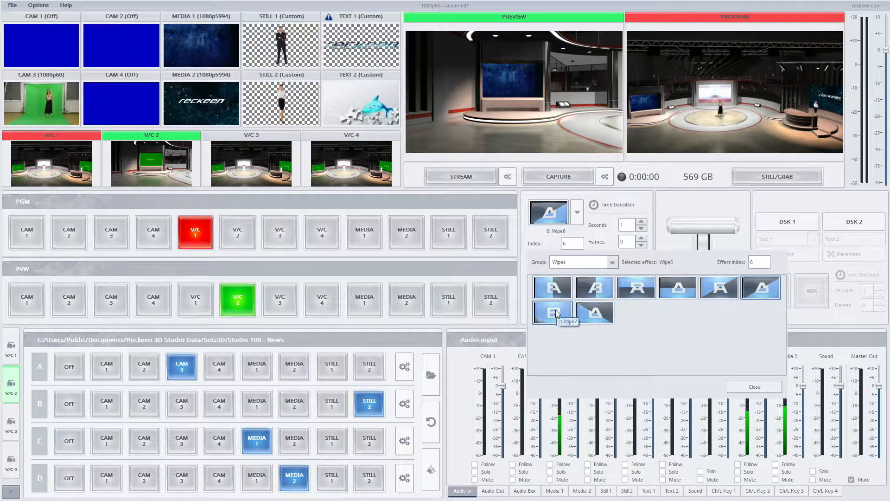
click(556, 285)
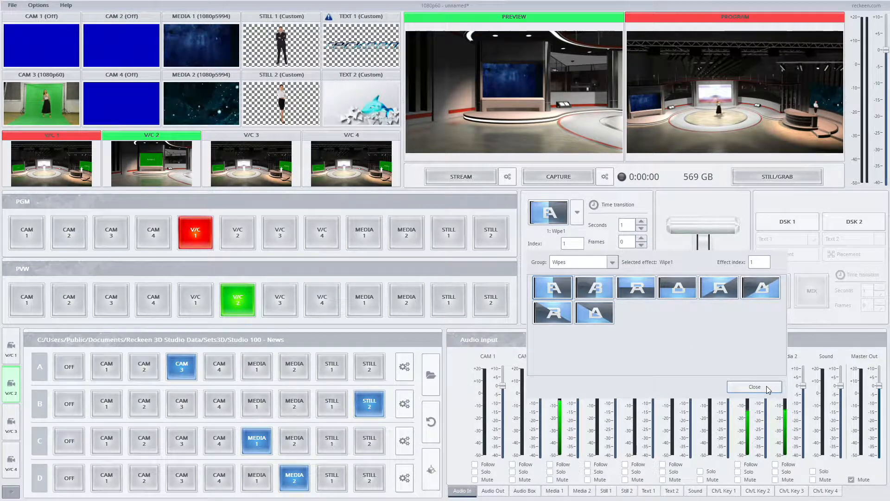
click(555, 288)
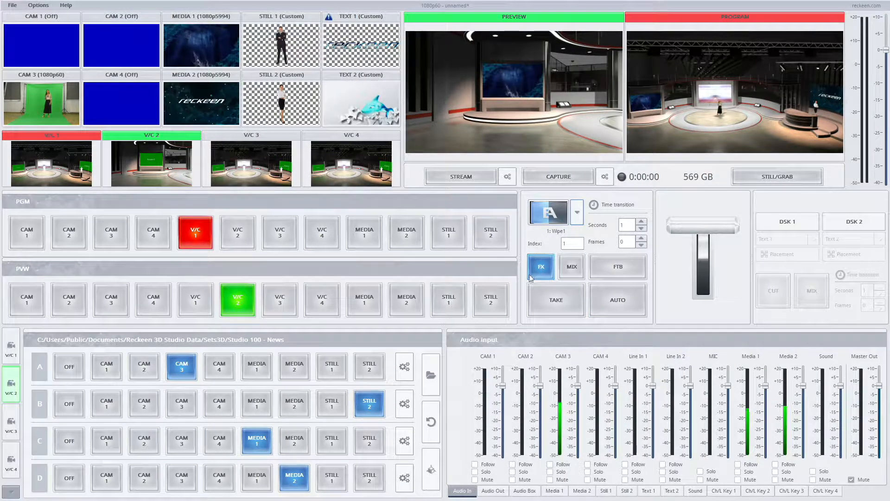
Set the transition time to 3 seconds and run the Wipe1 effect automatically to put V/C 2 on program
double_click(625, 224)
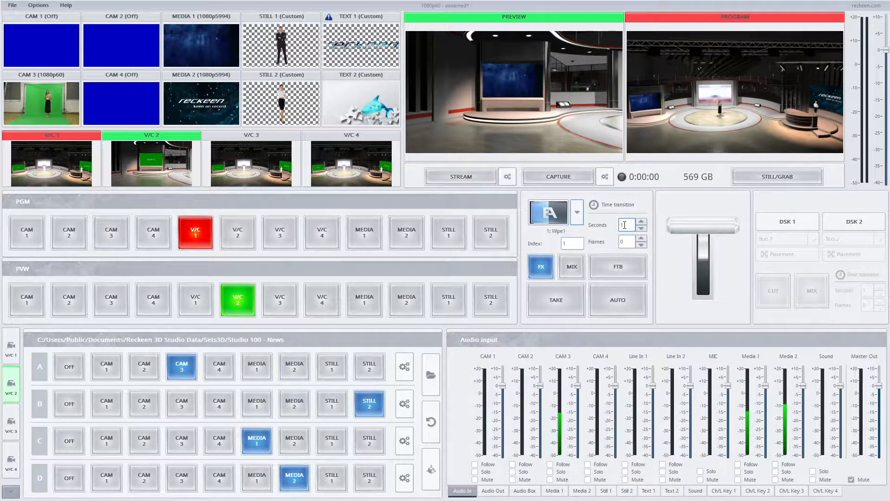
click(627, 292)
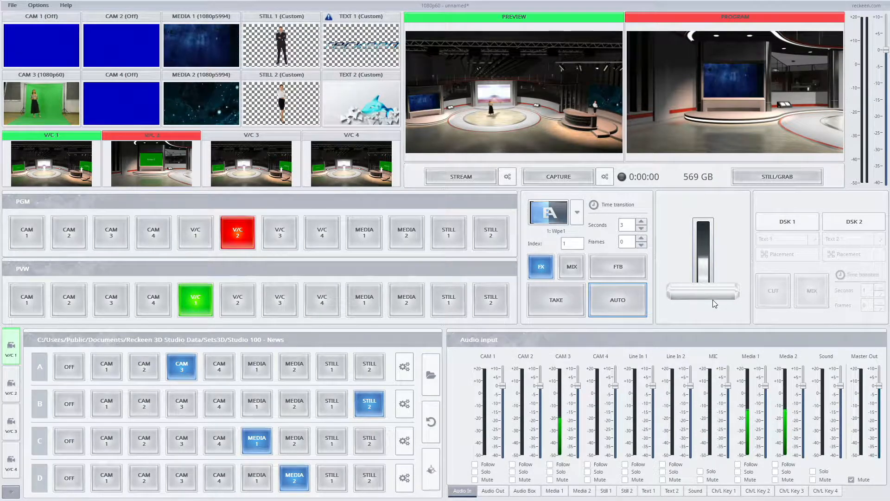
Add the first effect of the Slides group as favorite 1 and show the Favorites group
click(578, 213)
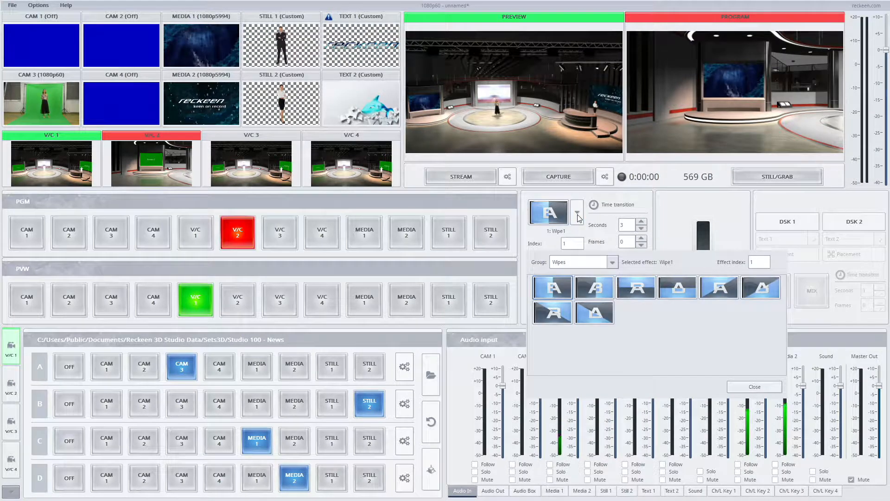
click(568, 263)
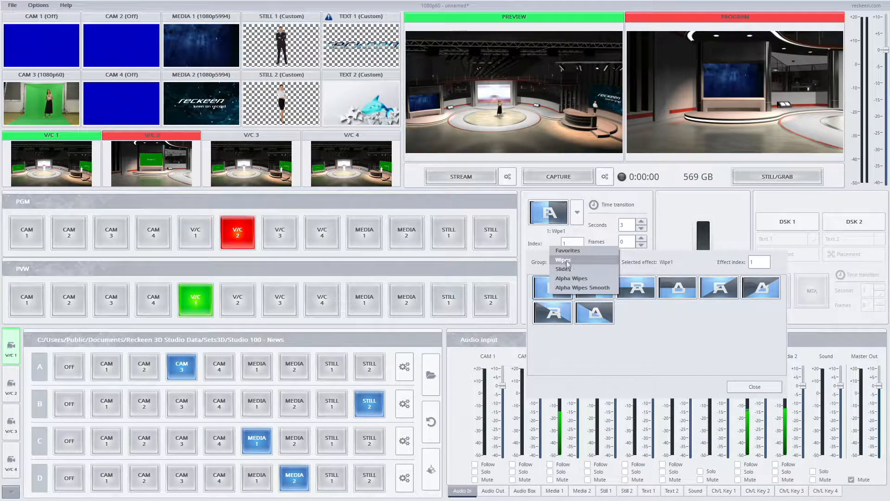
click(566, 252)
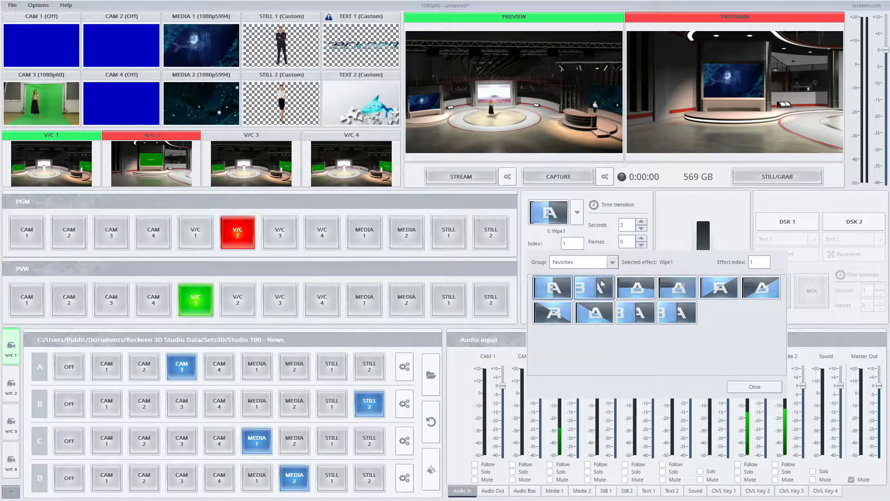
click(570, 264)
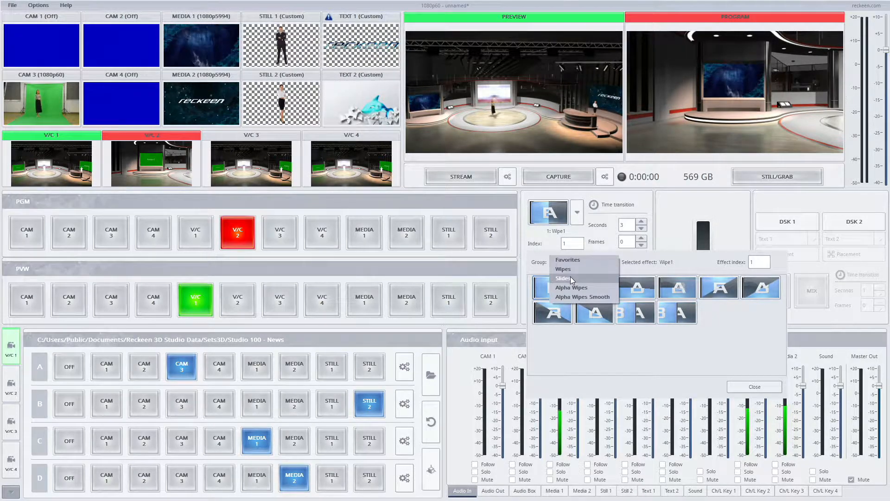
click(570, 278)
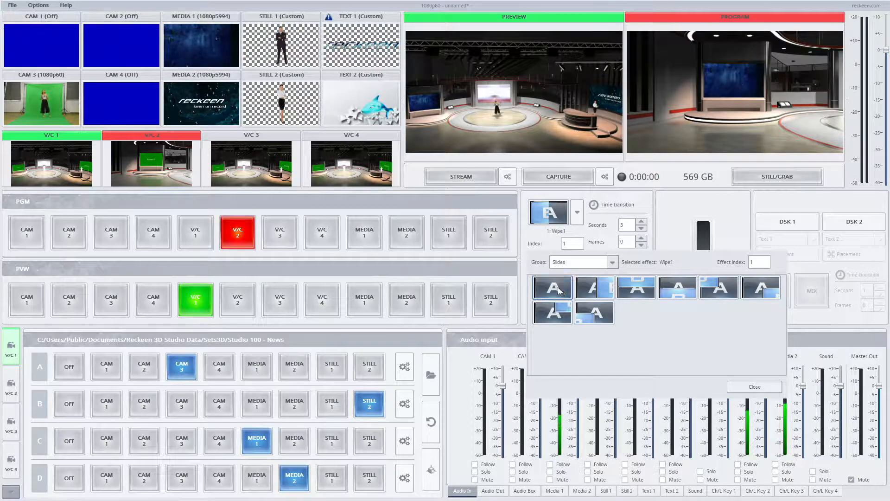
right_click(560, 290)
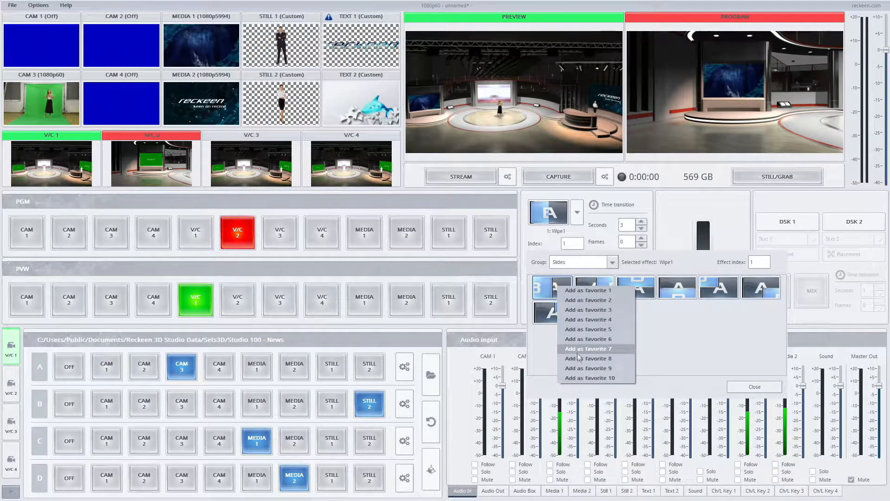
click(577, 292)
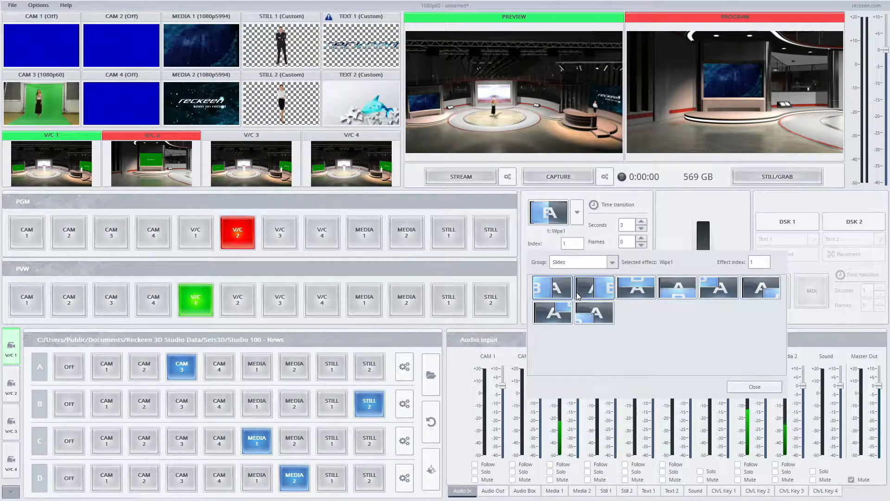
click(570, 265)
click(566, 244)
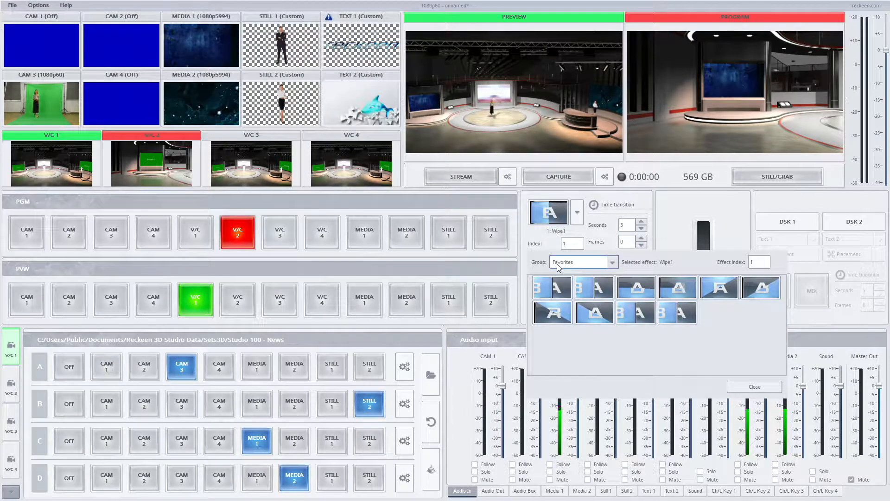
Find Alpha Wipe 58 in the Alpha Wipes group, select it by effect index 258, and run it automatically to put V/C 1 on program
click(557, 263)
click(563, 287)
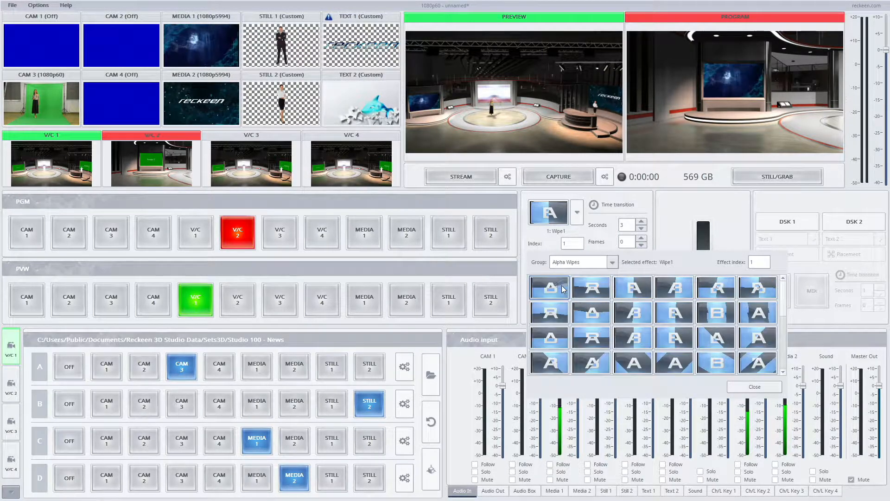
scroll(565, 306, down, 4)
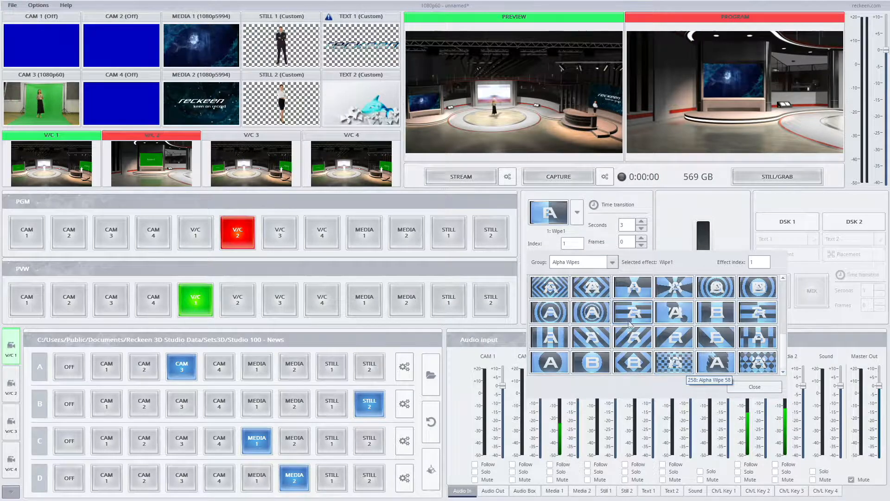
click(570, 267)
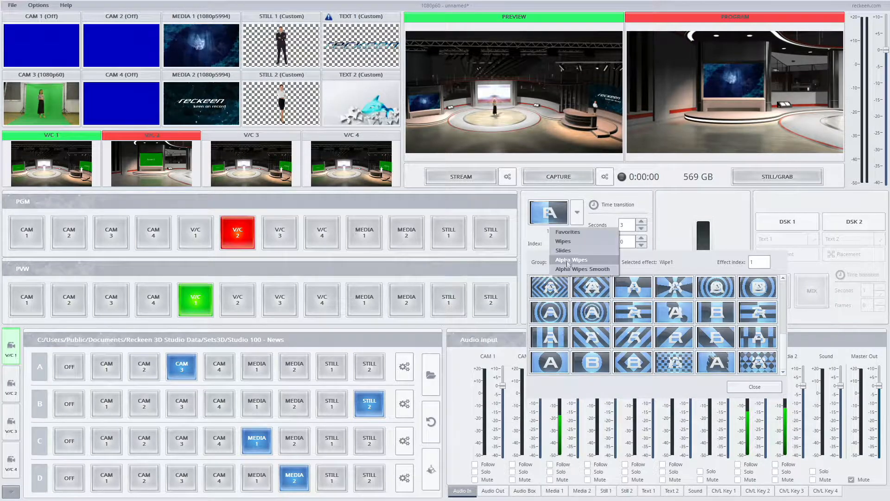
click(567, 235)
drag(759, 263, 723, 263)
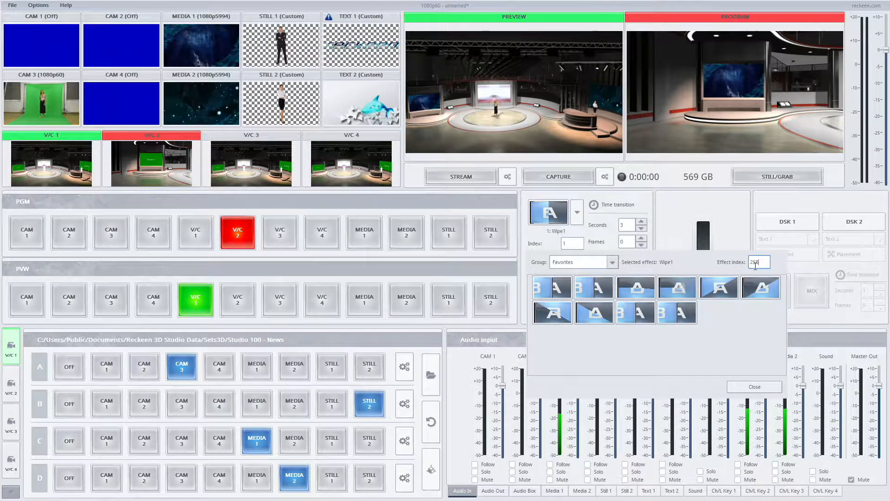
key(Return)
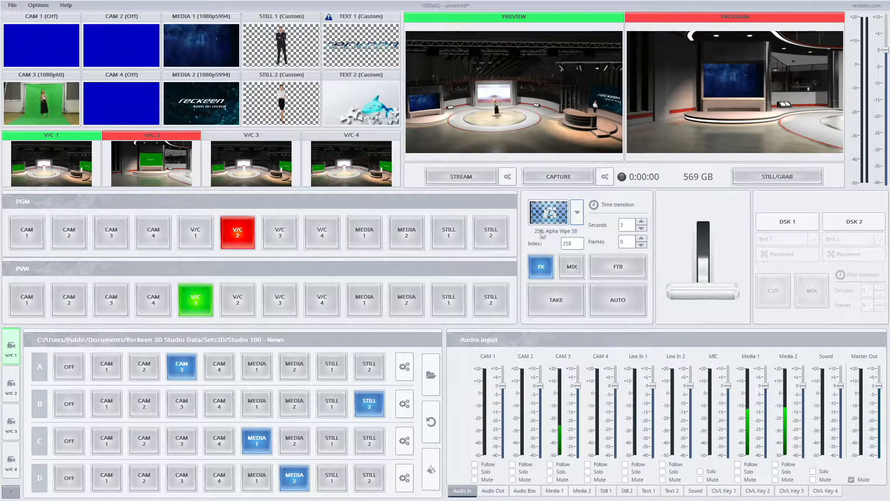
click(609, 297)
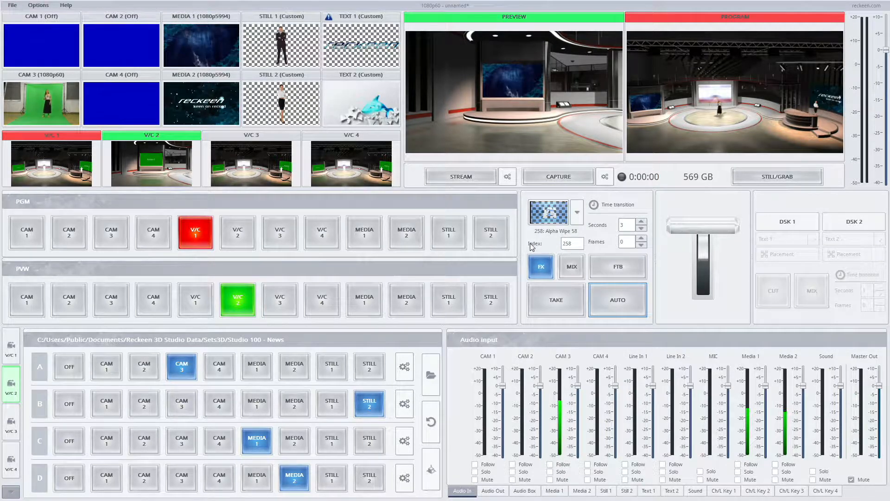
Change the transition effect through its index number to 1 and back to 258
drag(573, 246, 562, 247)
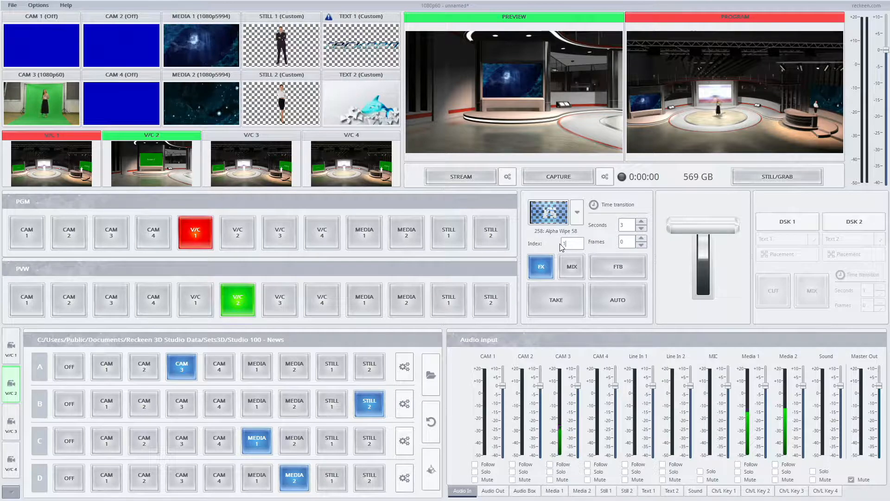
key(Return)
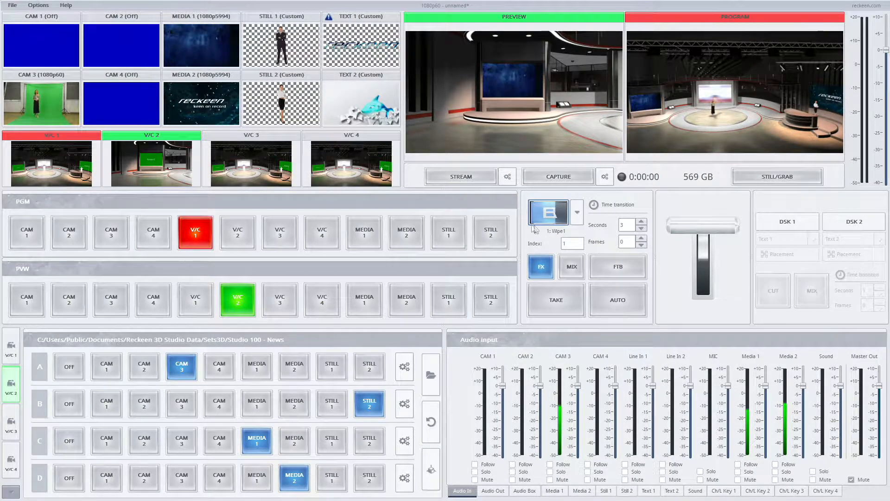
click(573, 240)
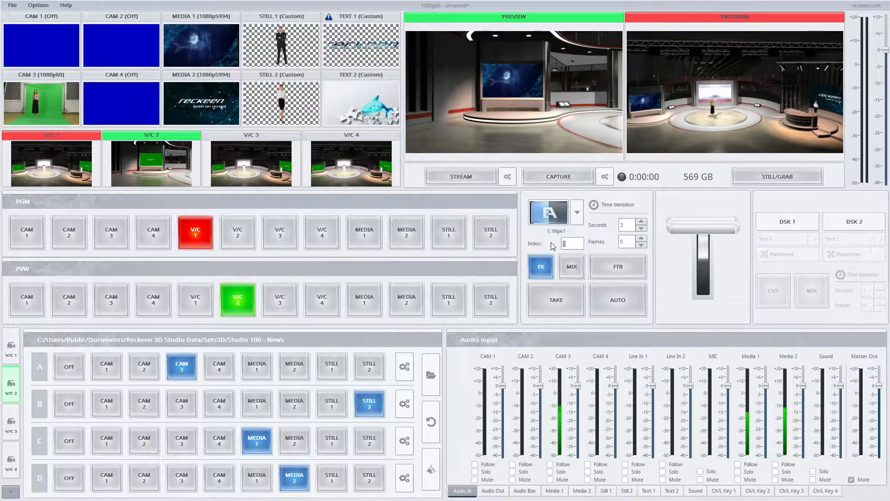
text(258)
key(Return)
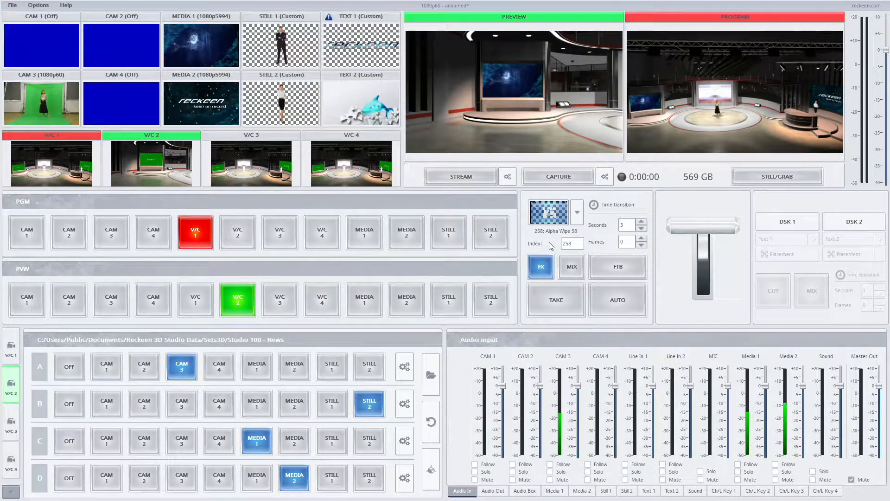
Open the trigger configuration for Key F1 and switch its mode to Advanced
click(39, 5)
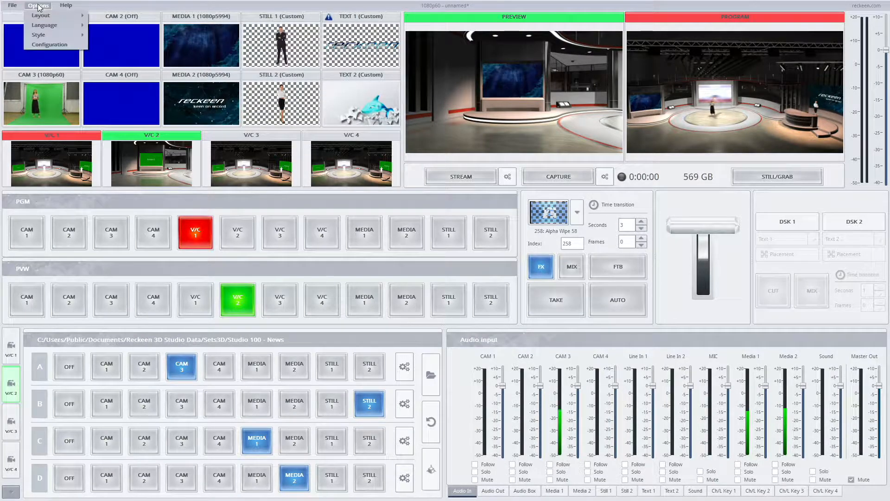
click(38, 44)
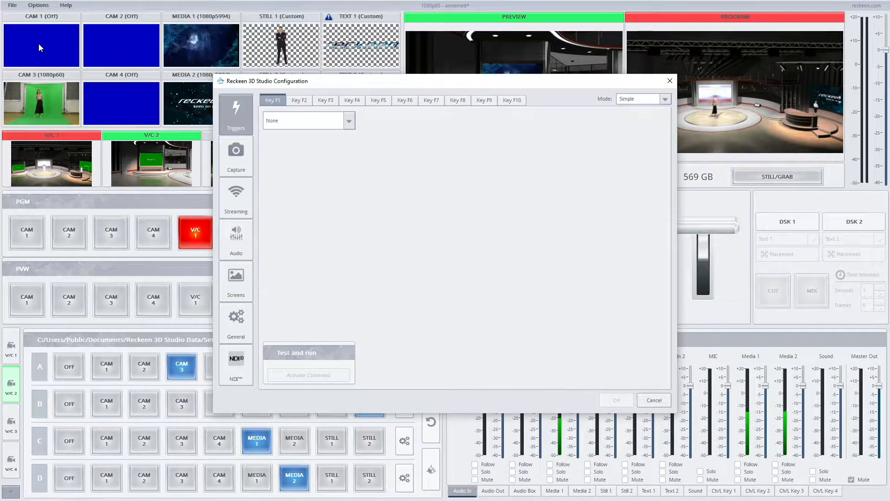
click(626, 98)
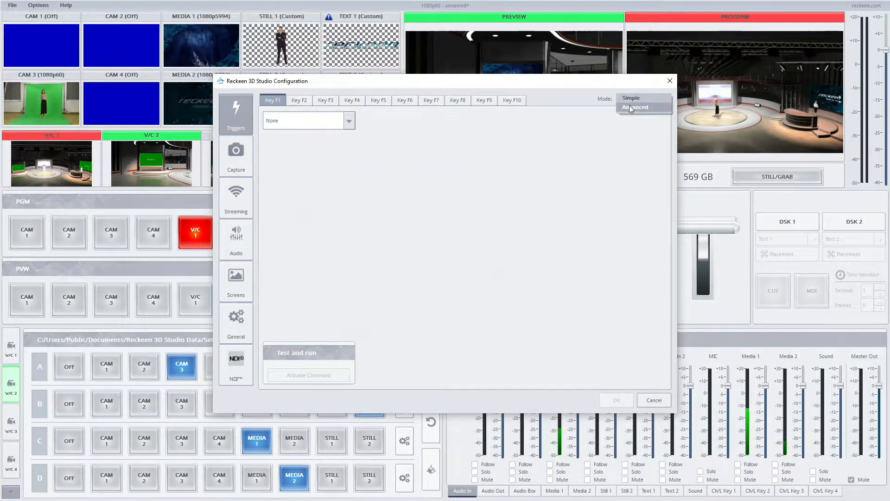
click(630, 107)
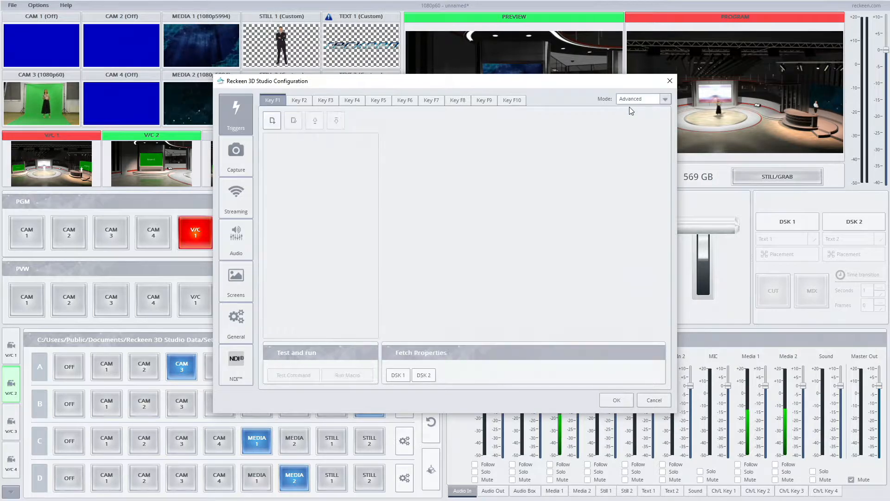
Add an Output: Transition Fx Effect command to the Key F1 trigger and move the configuration window clear of the transition controls
click(273, 120)
drag(395, 161, 360, 107)
scroll(435, 198, down, 10)
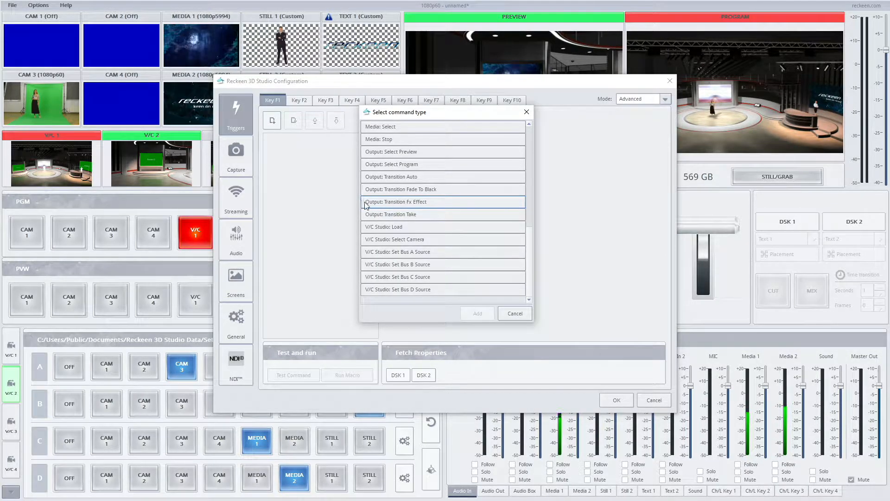
click(408, 204)
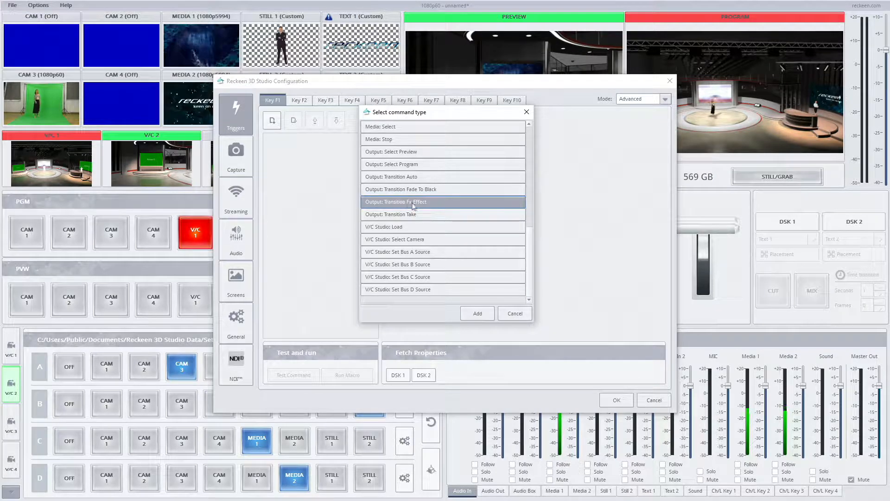
double_click(425, 202)
drag(408, 85, 218, 121)
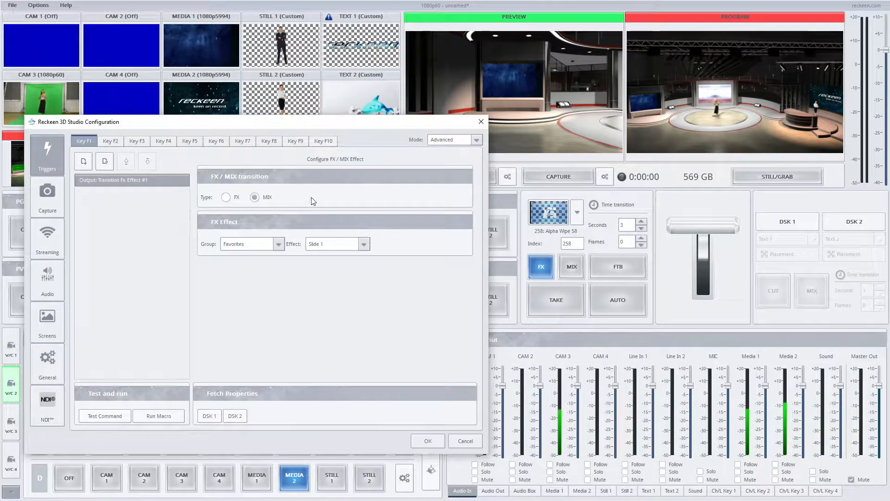
Configure the Fx Effect command as type FX with group Alpha Wipes Smooth and effect Alpha Wipe 40
click(228, 198)
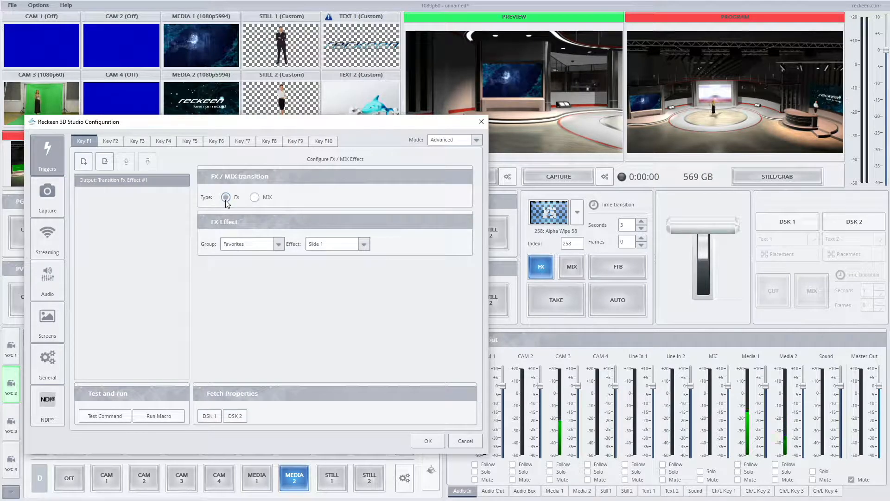
click(244, 244)
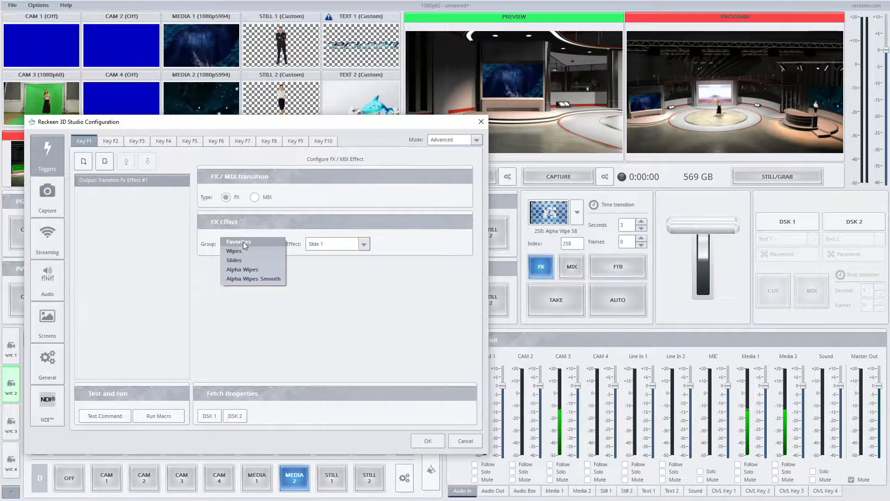
click(241, 278)
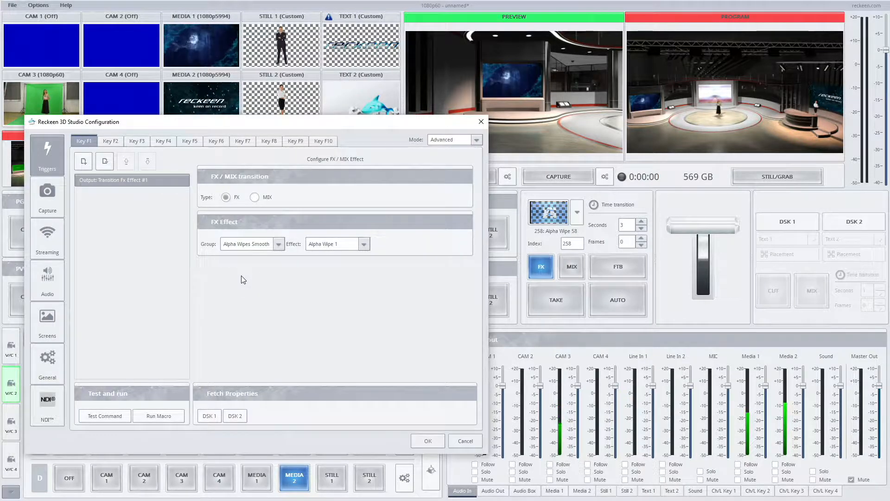
click(324, 243)
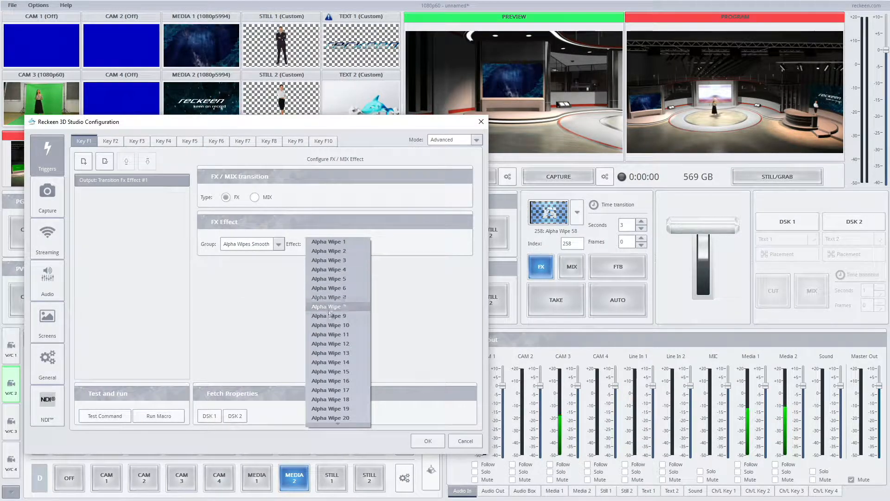
scroll(326, 324, down, 2)
scroll(326, 324, down, 10)
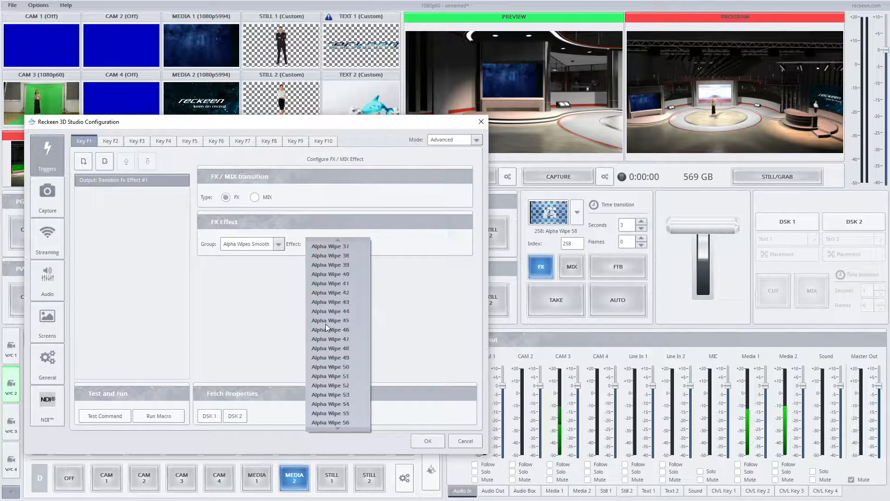
scroll(326, 324, up, 13)
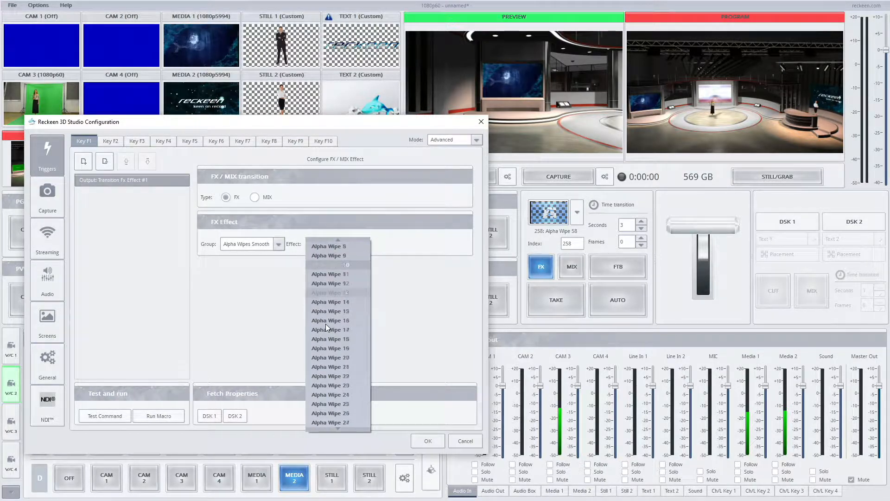
scroll(326, 324, down, 6)
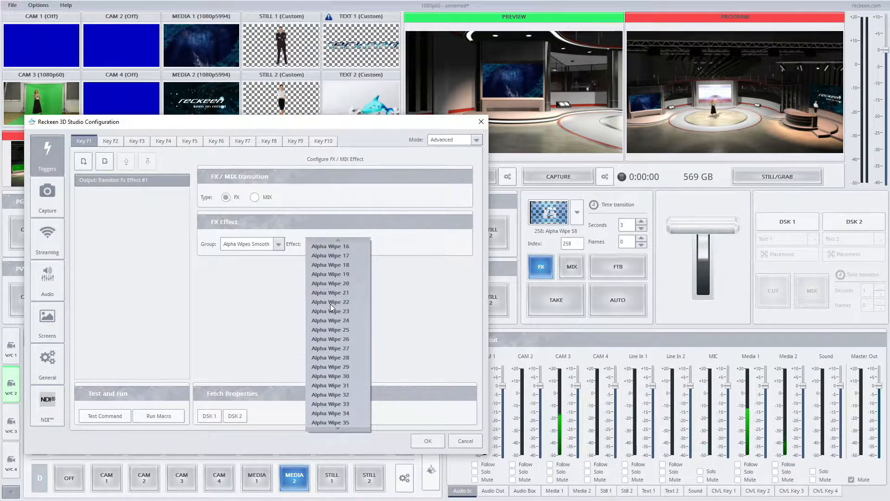
scroll(330, 304, down, 5)
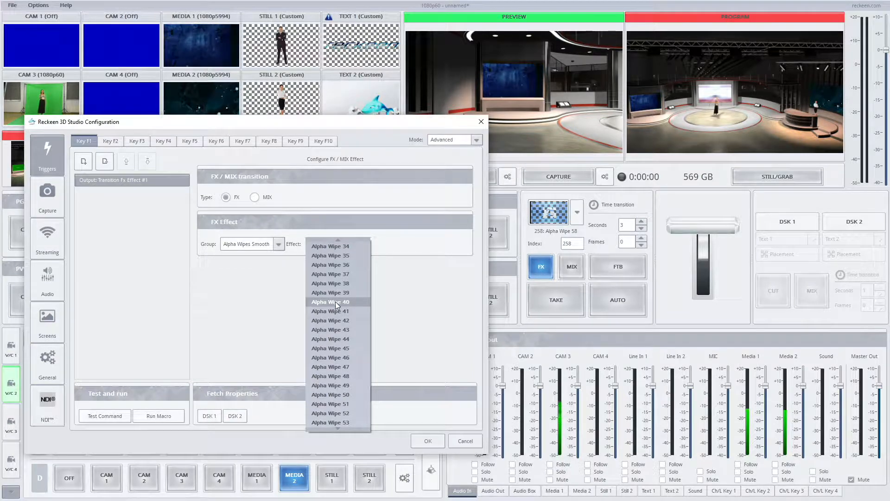
click(336, 302)
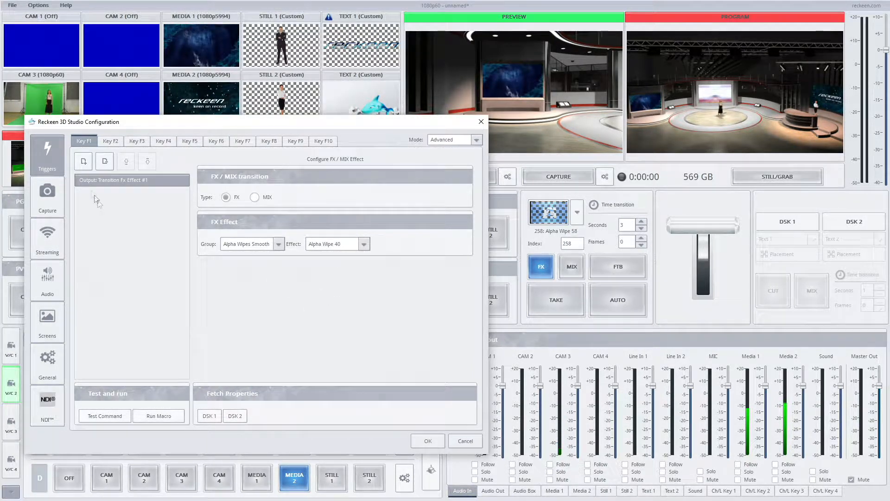
Add an Output: Transition Auto command to Key F1, set its speed to 2 seconds, and save the configuration
click(83, 162)
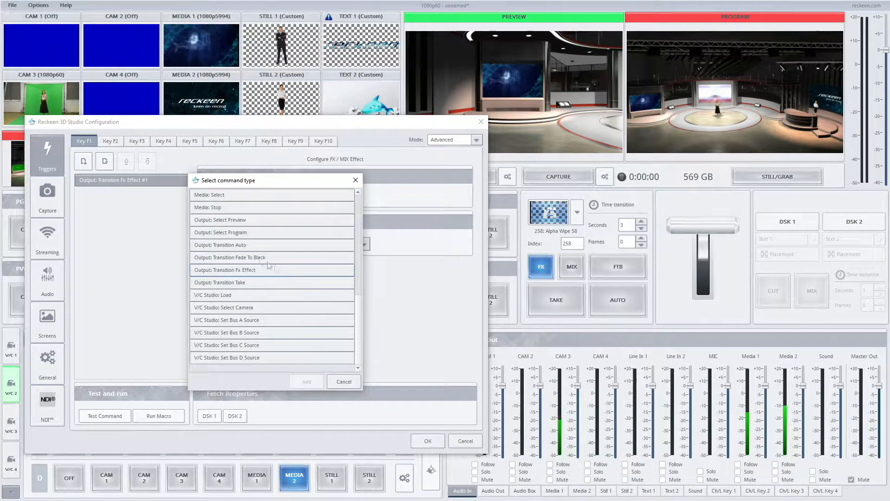
click(229, 246)
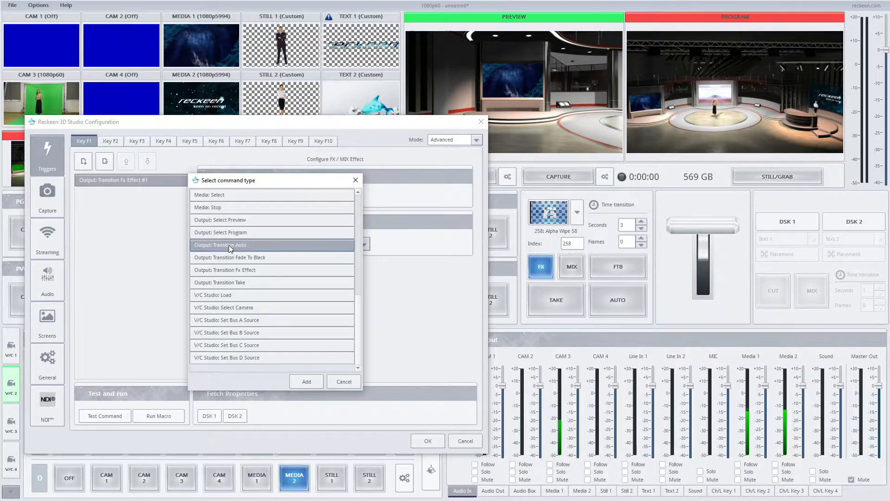
double_click(229, 246)
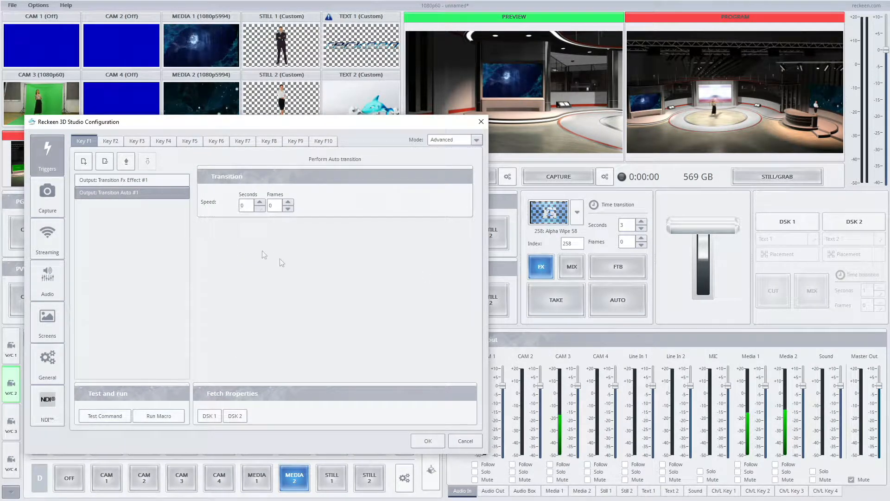
click(124, 180)
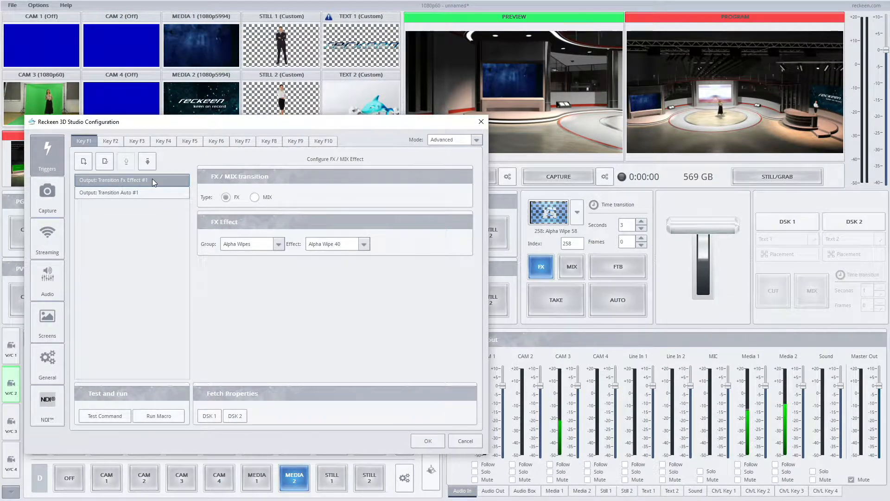
click(140, 193)
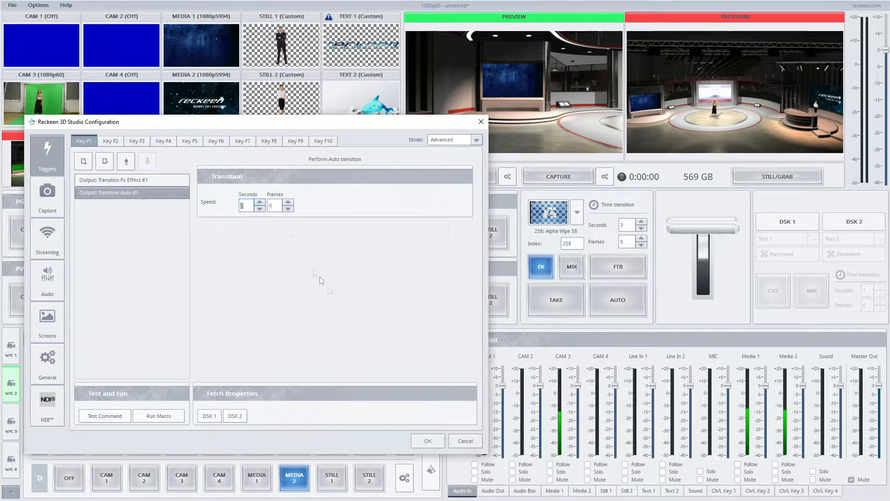
click(425, 440)
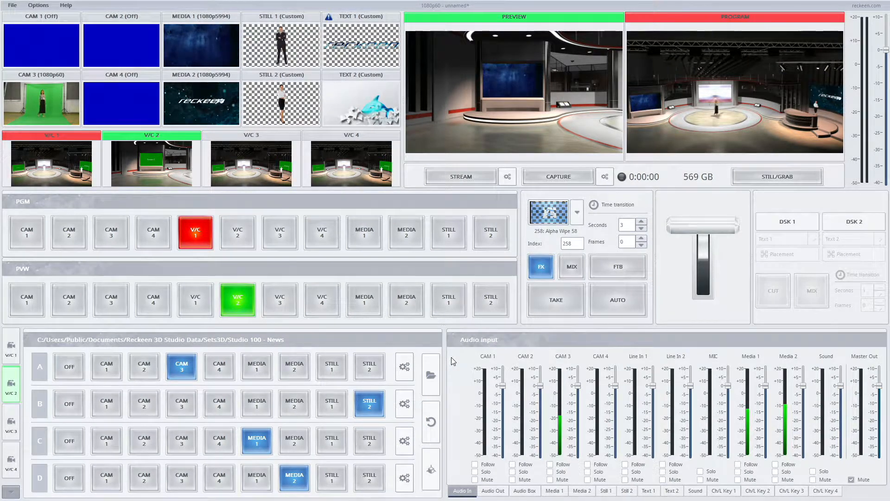
Run the Key F1 trigger twice to transition the program to V/C 2 and back to V/C 1
key(Return)
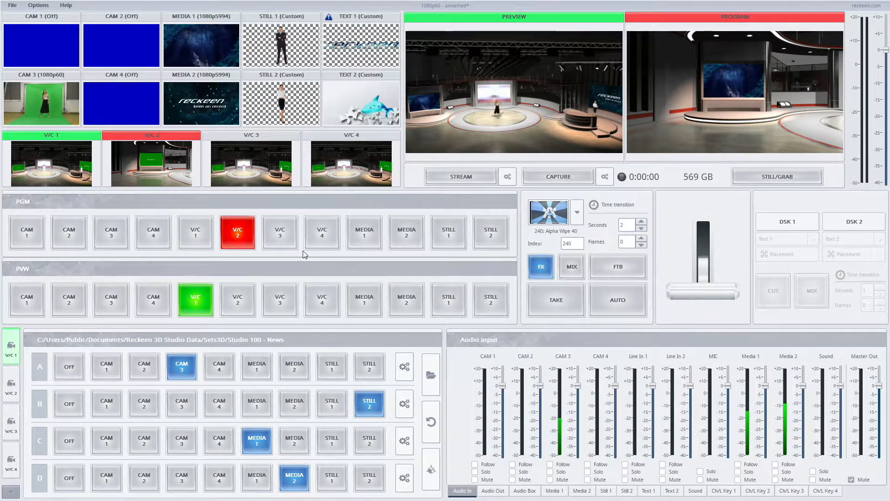
key(Return)
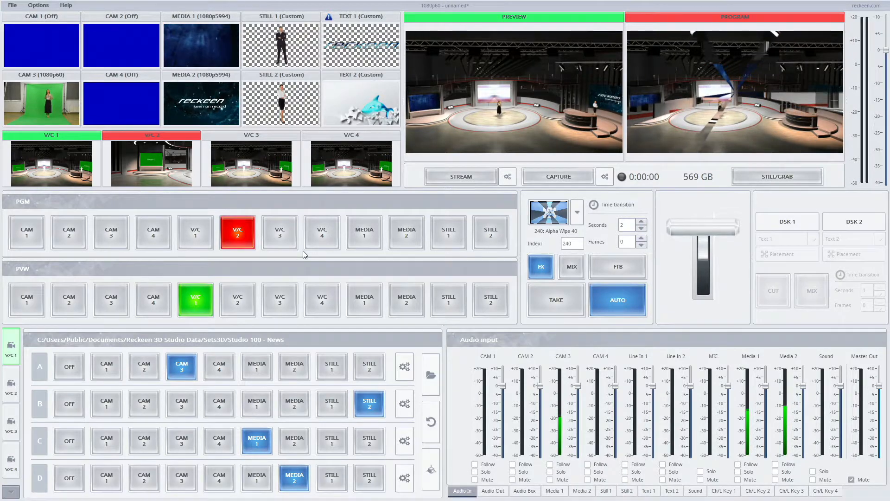